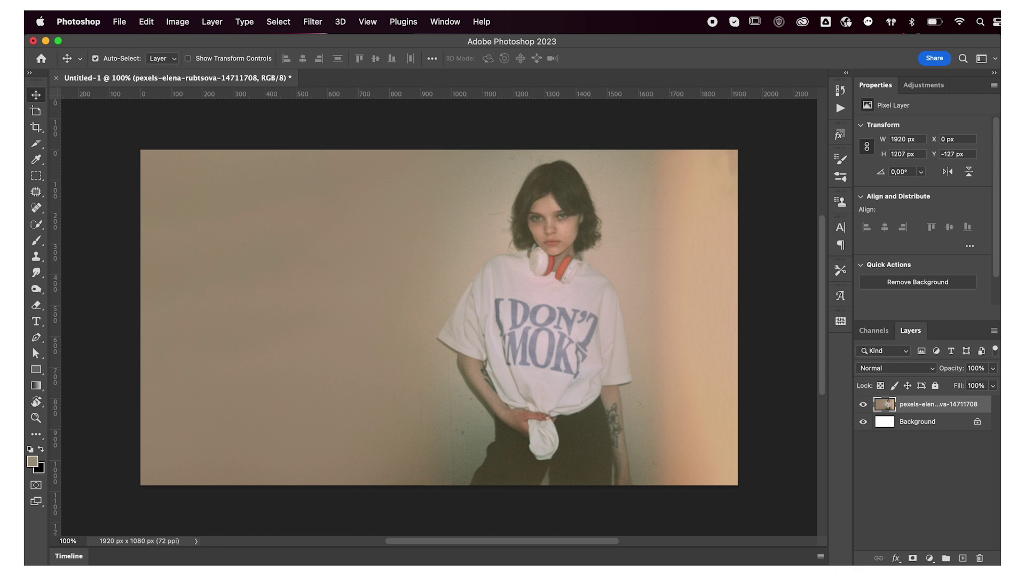
# Turn off Move-tool Auto-Select and duplicate the portrait layer with Cmd+J.
pyautogui.click(95, 59)
pyautogui.hotkey('ctrl', 'j')
pyautogui.hotkey('ctrl', 'j')
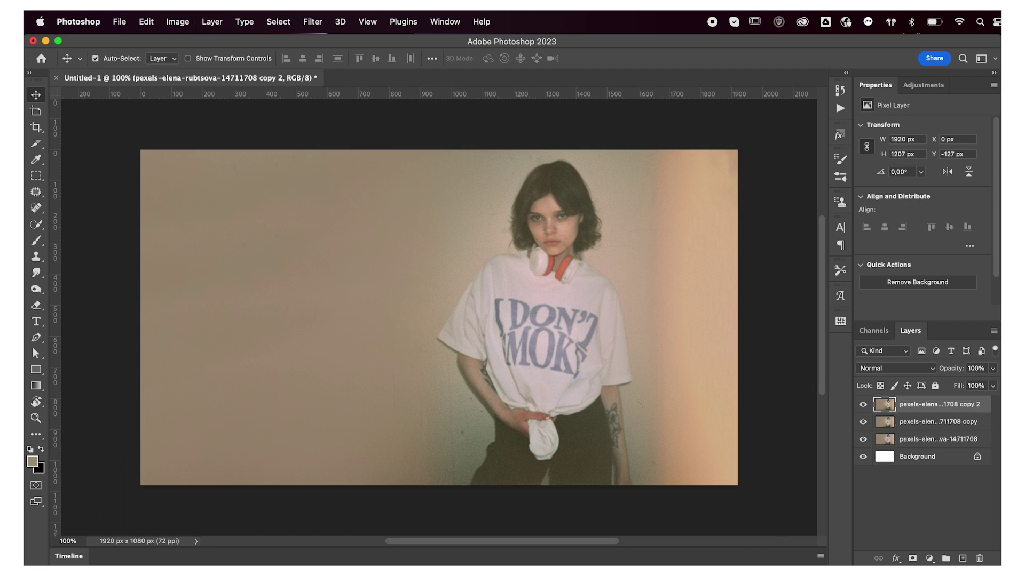
# Limit the original photo layer's Blending Options channels to red only.
pyautogui.click(948, 441)
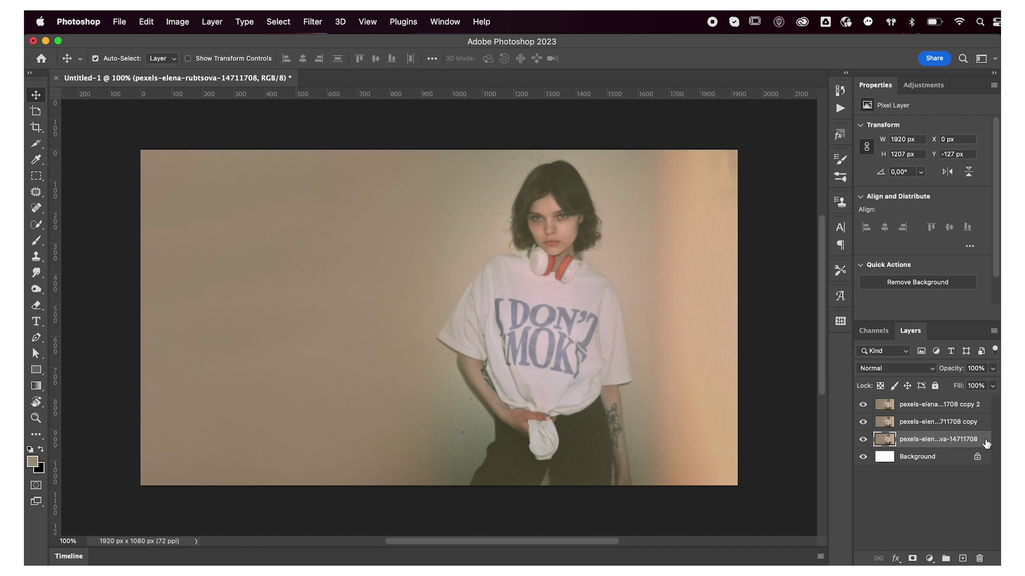
pyautogui.doubleClick(985, 444)
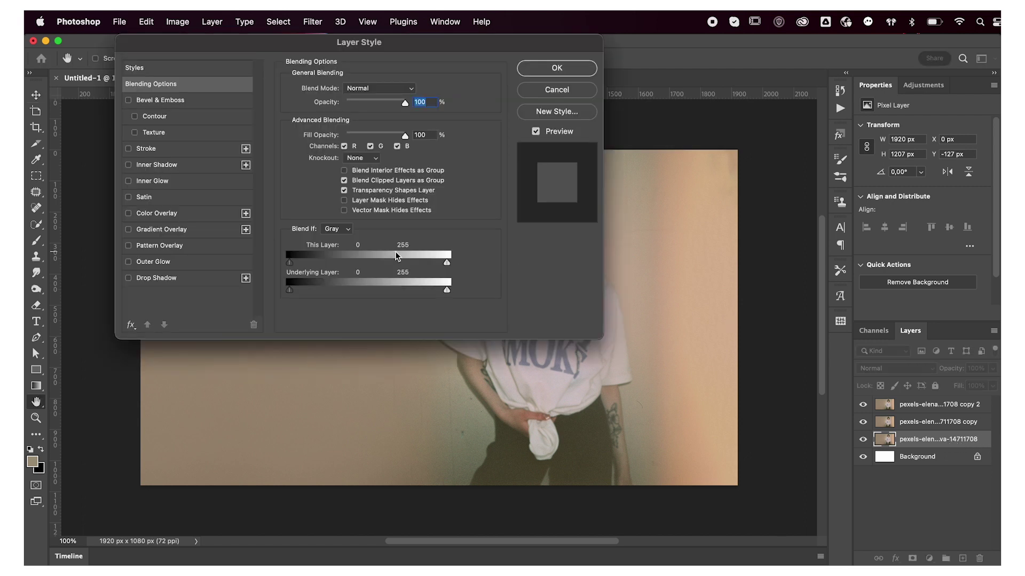
pyautogui.click(371, 147)
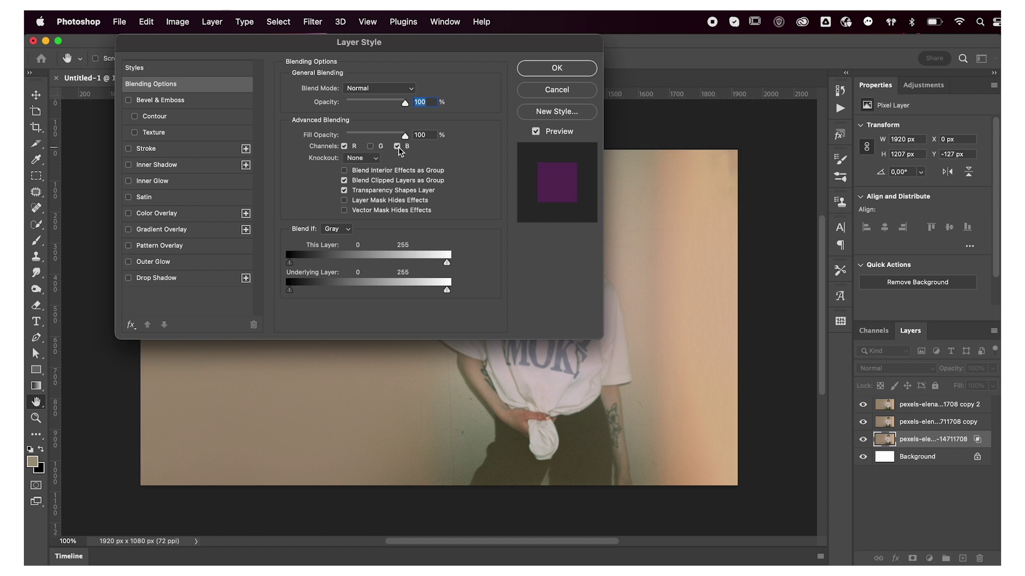
pyautogui.click(398, 147)
pyautogui.click(536, 72)
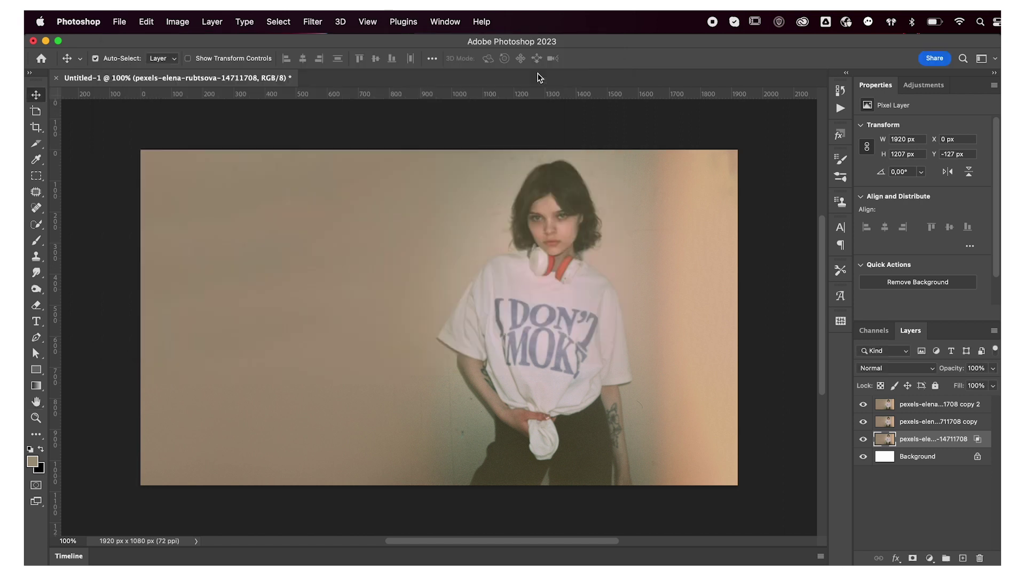
# Limit the first copy layer's channels to green only.
pyautogui.doubleClick(984, 424)
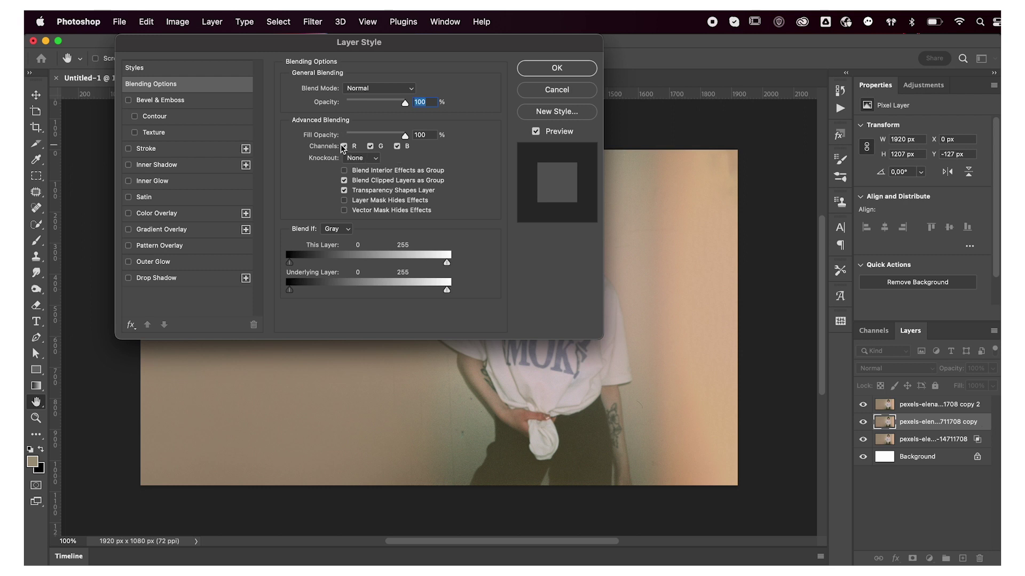
pyautogui.click(345, 147)
pyautogui.click(398, 146)
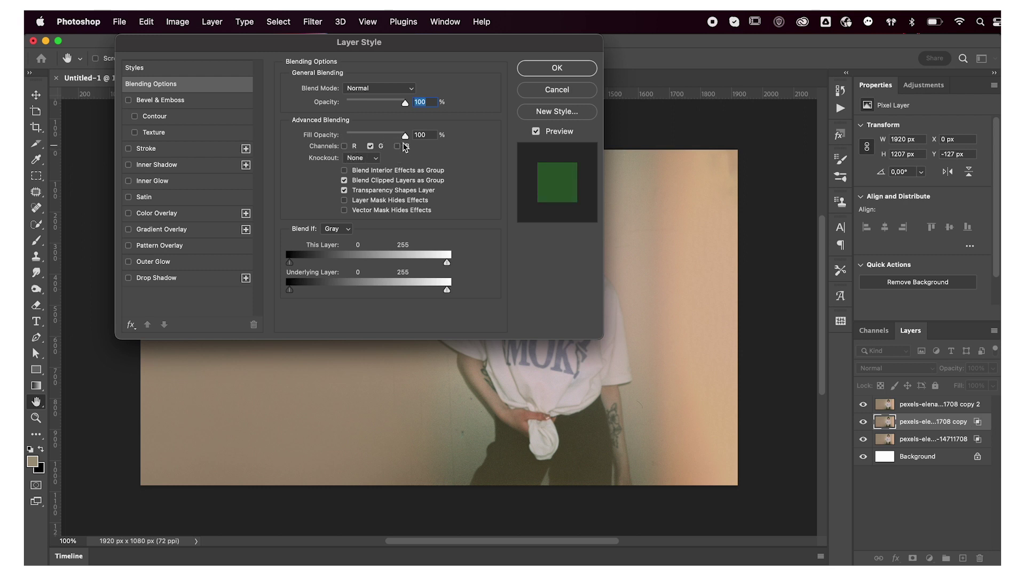
pyautogui.click(538, 76)
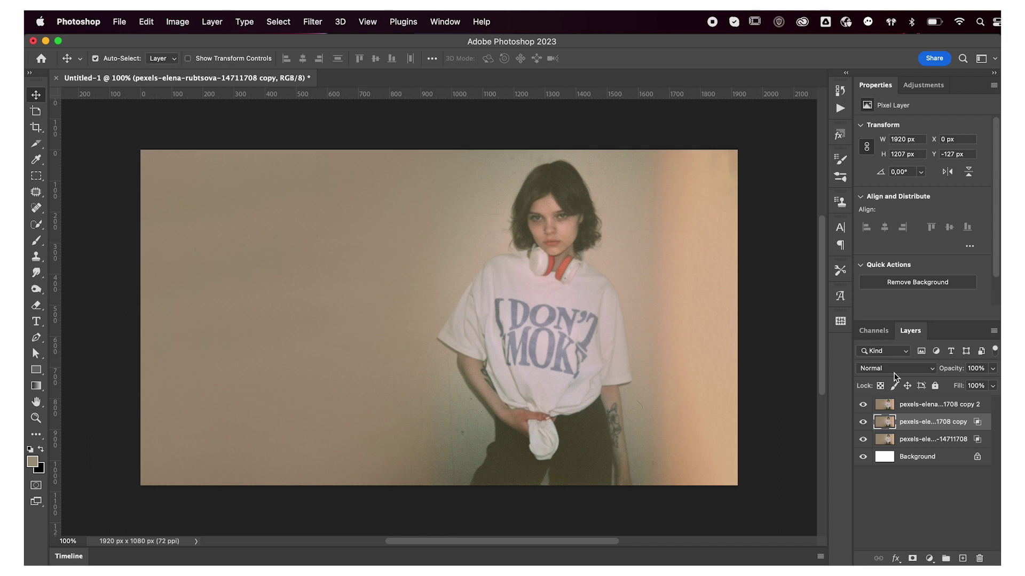
# Limit the second copy layer's channels to blue only.
pyautogui.doubleClick(987, 409)
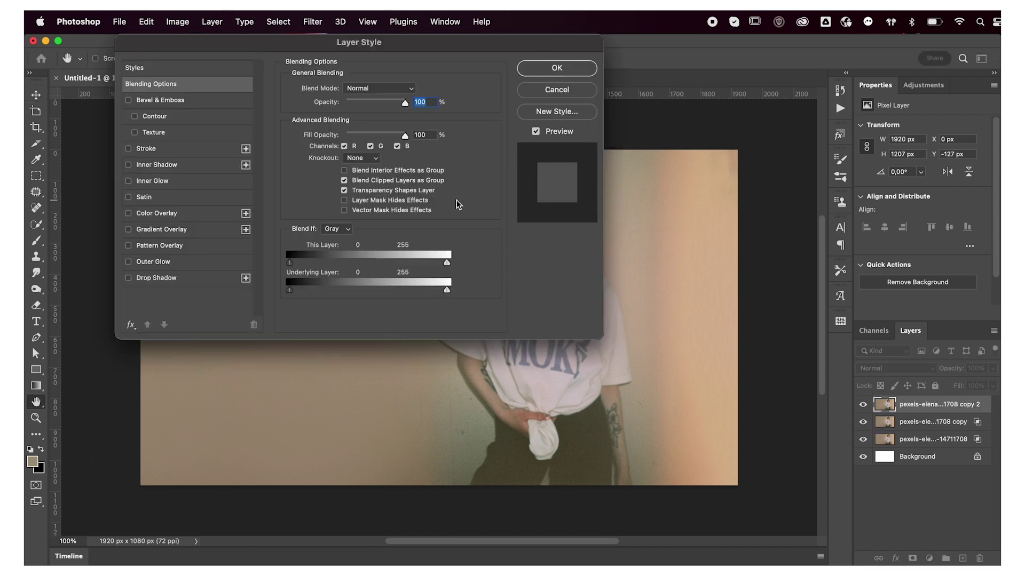
pyautogui.click(370, 147)
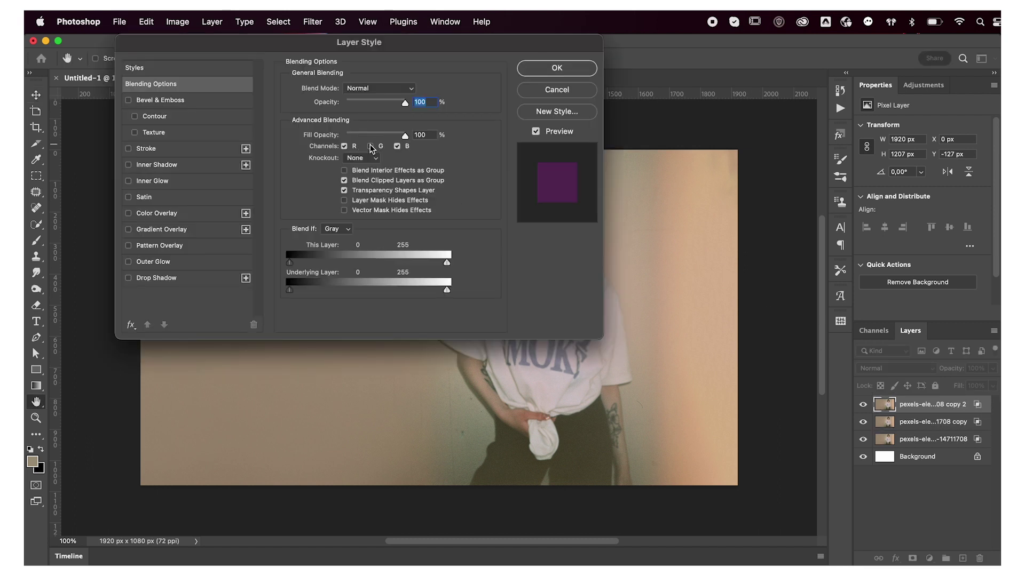
pyautogui.click(344, 147)
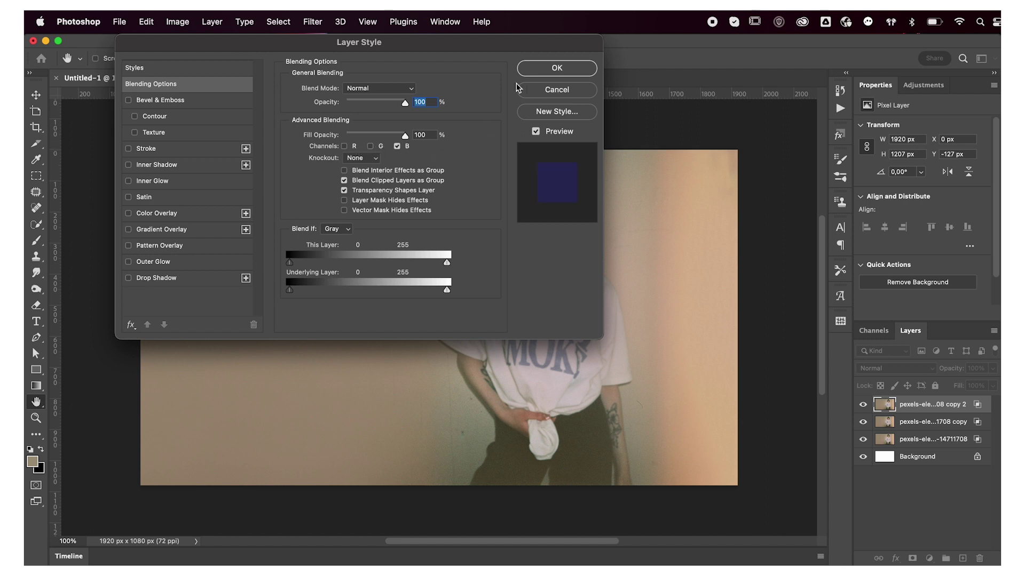
pyautogui.click(533, 74)
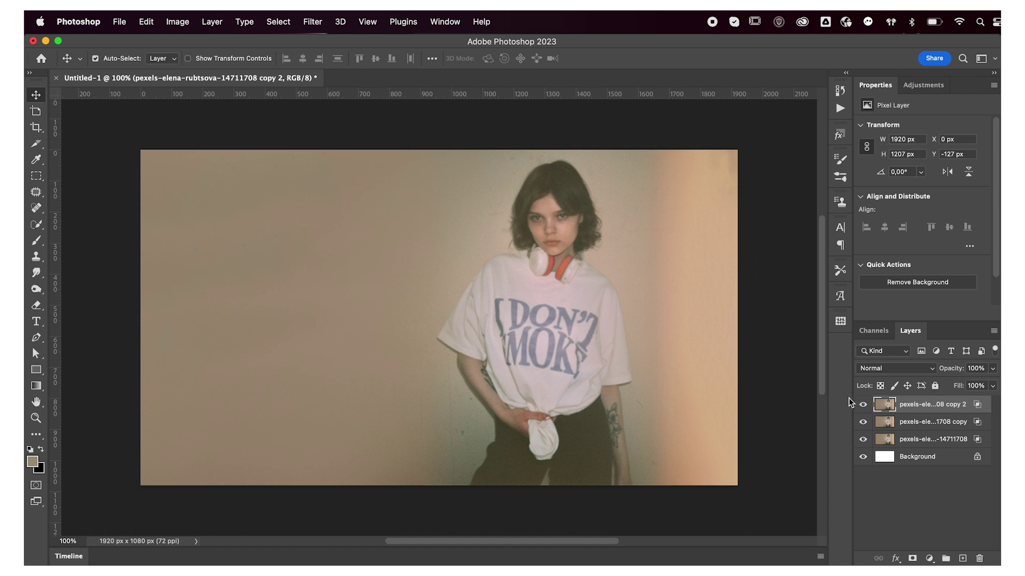
pyautogui.click(863, 405)
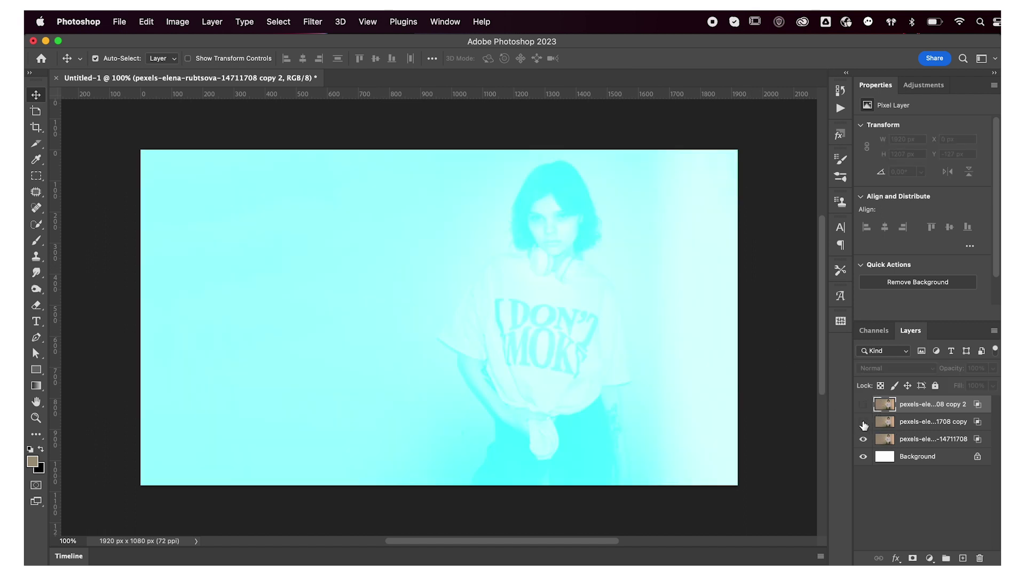
pyautogui.click(862, 422)
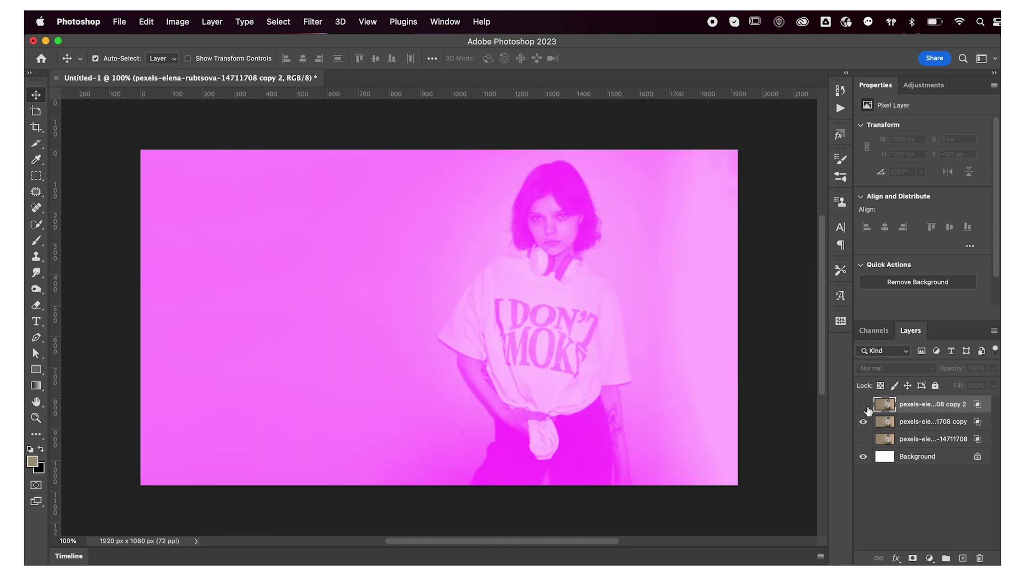
pyautogui.click(863, 405)
pyautogui.click(862, 422)
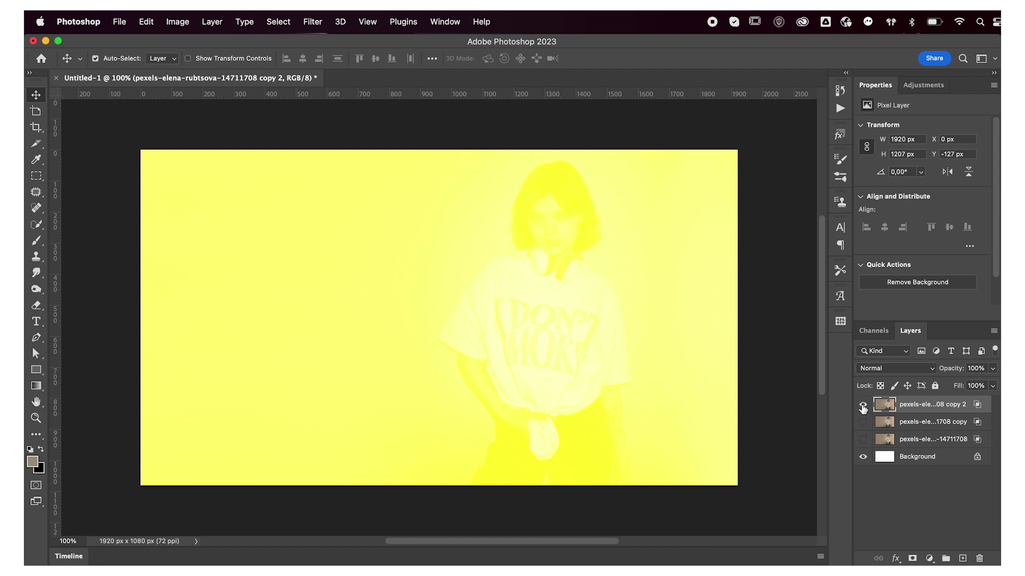
pyautogui.moveTo(862, 422); pyautogui.dragTo(862, 438)
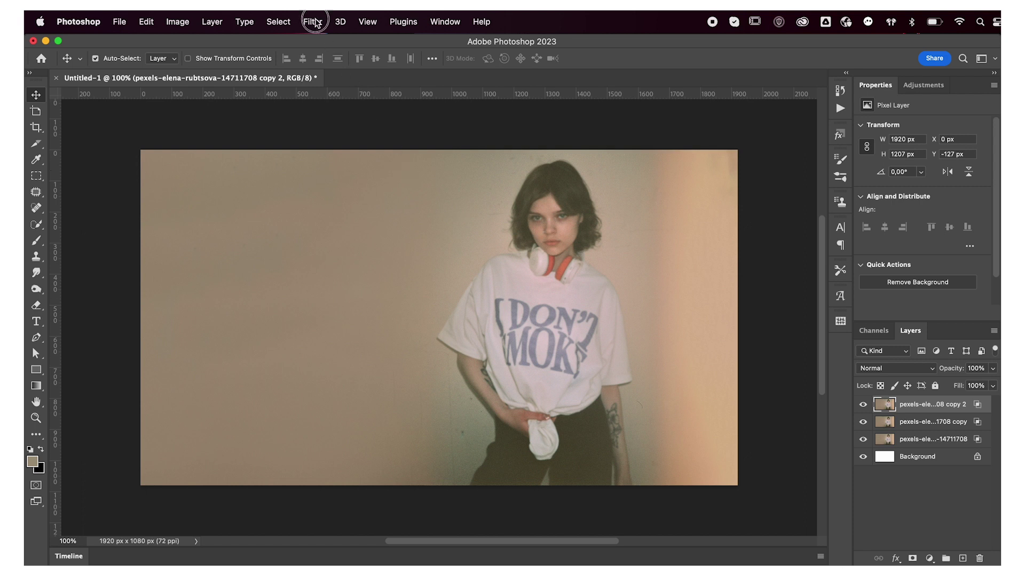
# Forward-warp the blue layer: hair swept up-left, body smeared right, then applied.
pyautogui.click(313, 22)
pyautogui.click(344, 146)
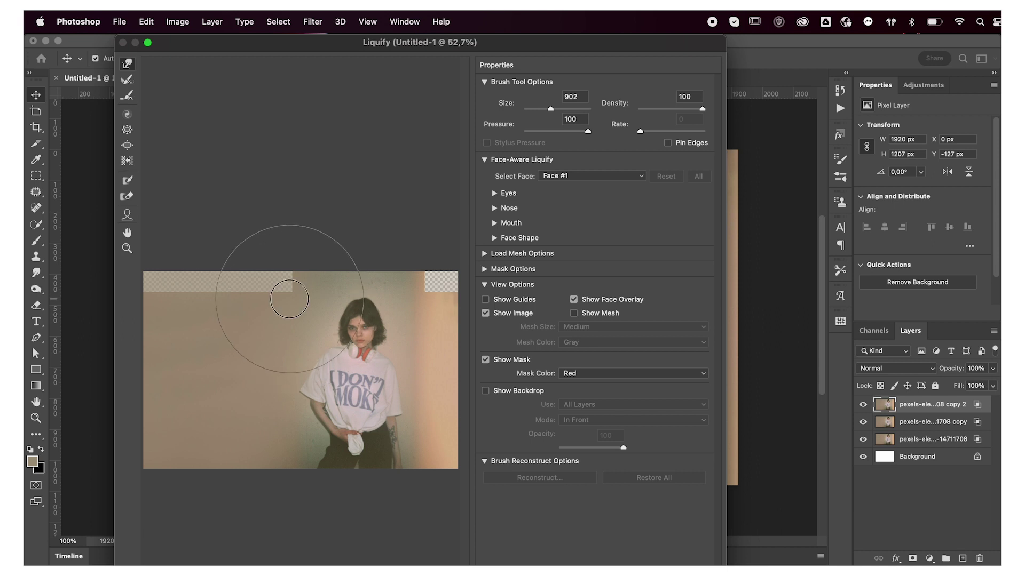
pyautogui.moveTo(299, 316); pyautogui.dragTo(242, 305)
pyautogui.moveTo(275, 344); pyautogui.dragTo(126, 195)
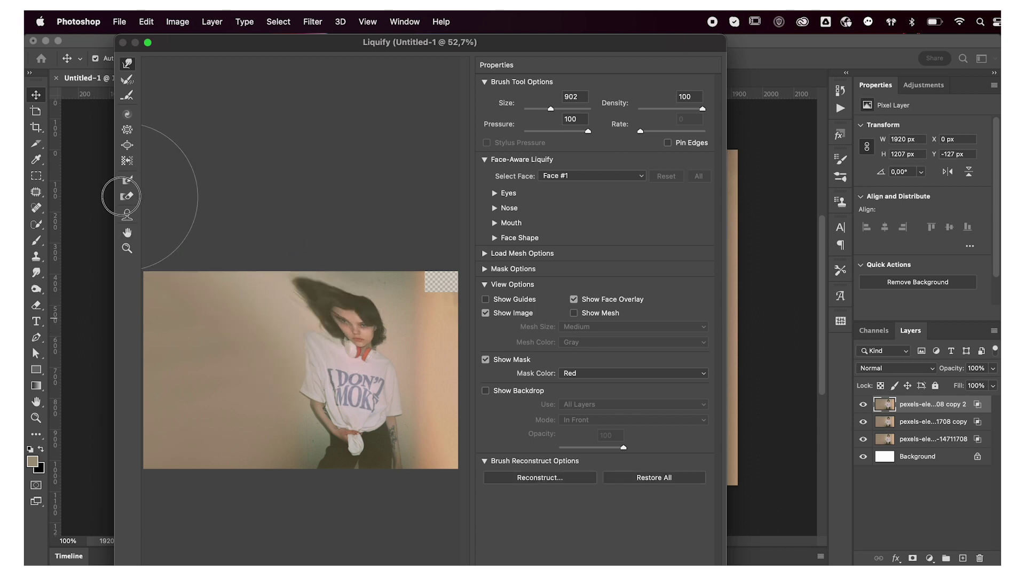
pyautogui.moveTo(280, 429); pyautogui.dragTo(488, 469)
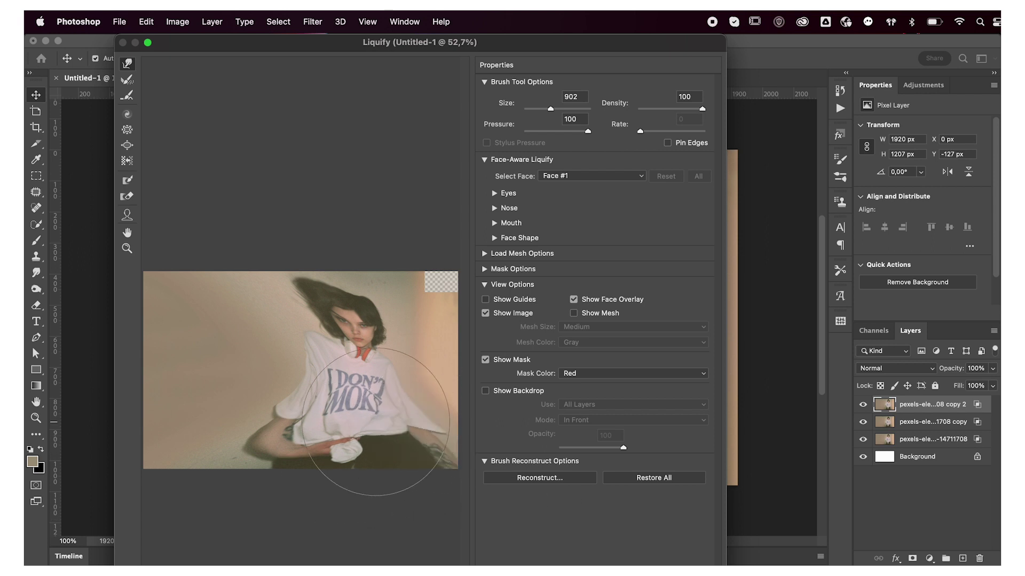
pyautogui.moveTo(403, 294); pyautogui.dragTo(472, 249)
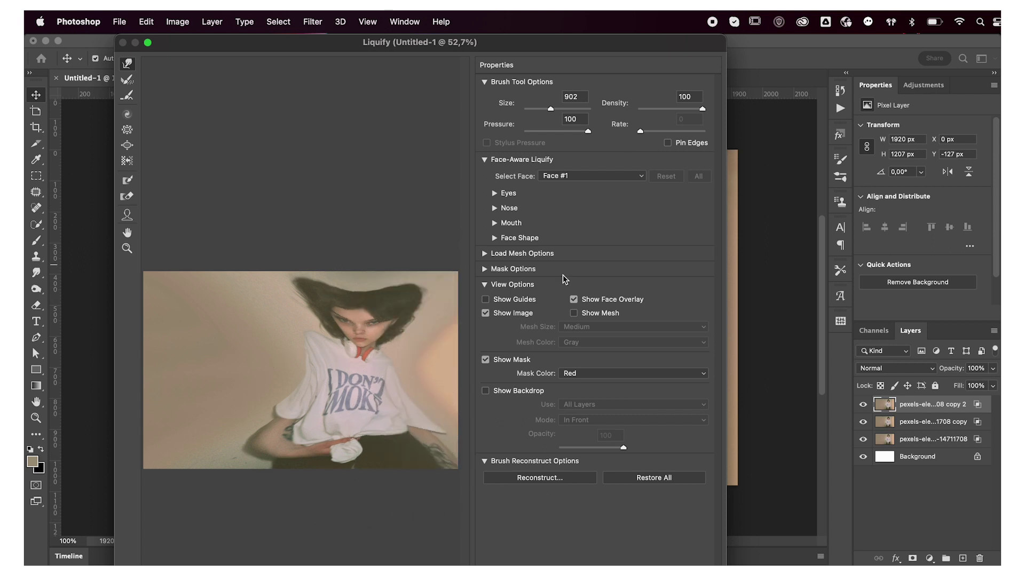
pyautogui.moveTo(297, 230); pyautogui.dragTo(258, 121)
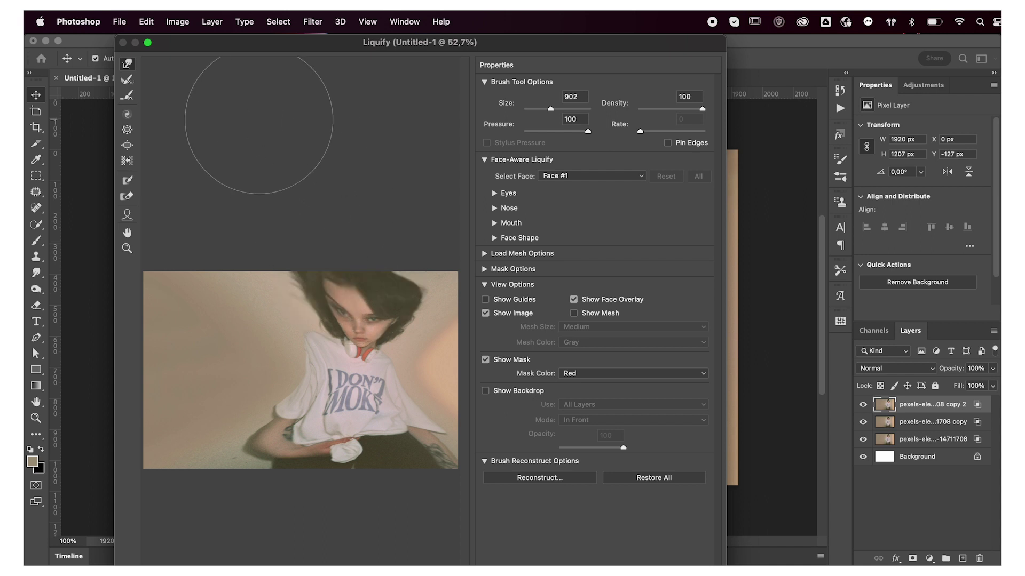
pyautogui.press('Return')
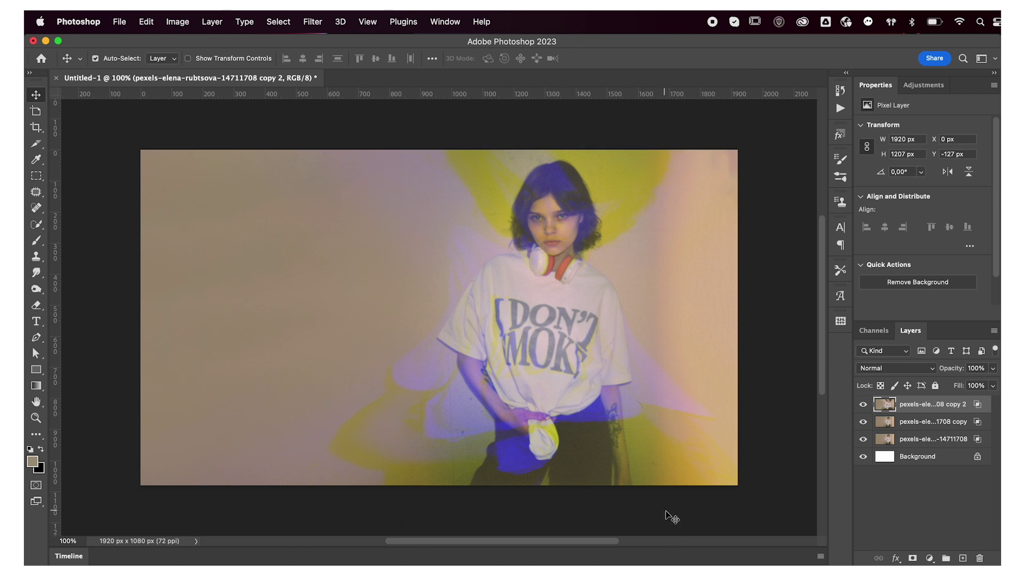
# Forward-warp the green copy's shirt far left and right into streaks and apply.
pyautogui.click(930, 429)
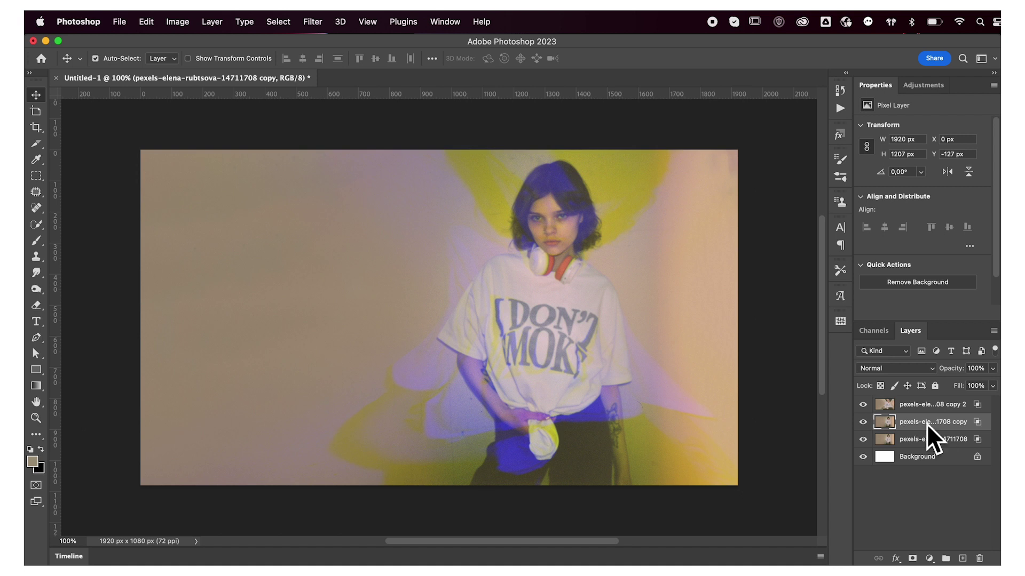
pyautogui.click(312, 22)
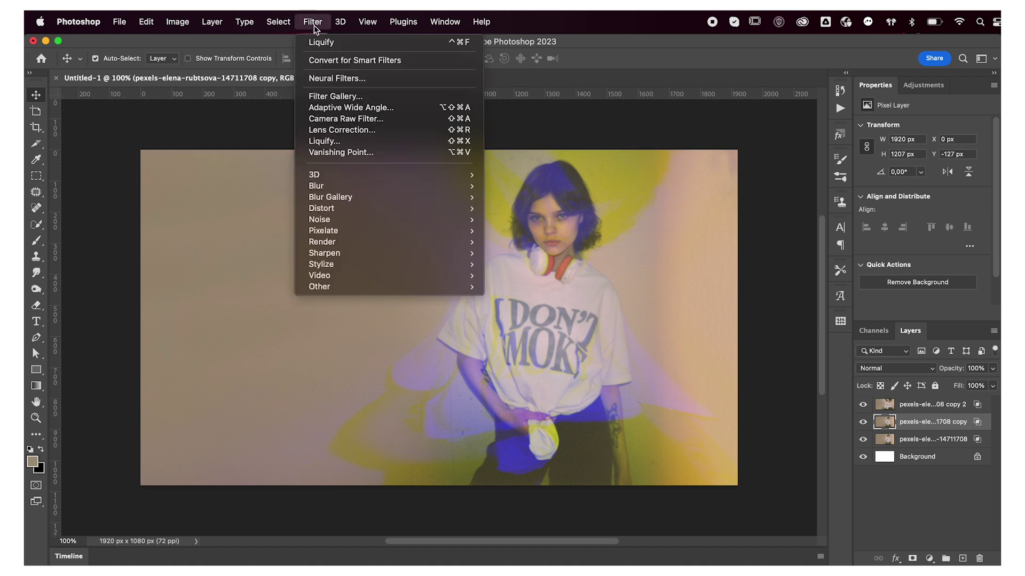
pyautogui.click(337, 144)
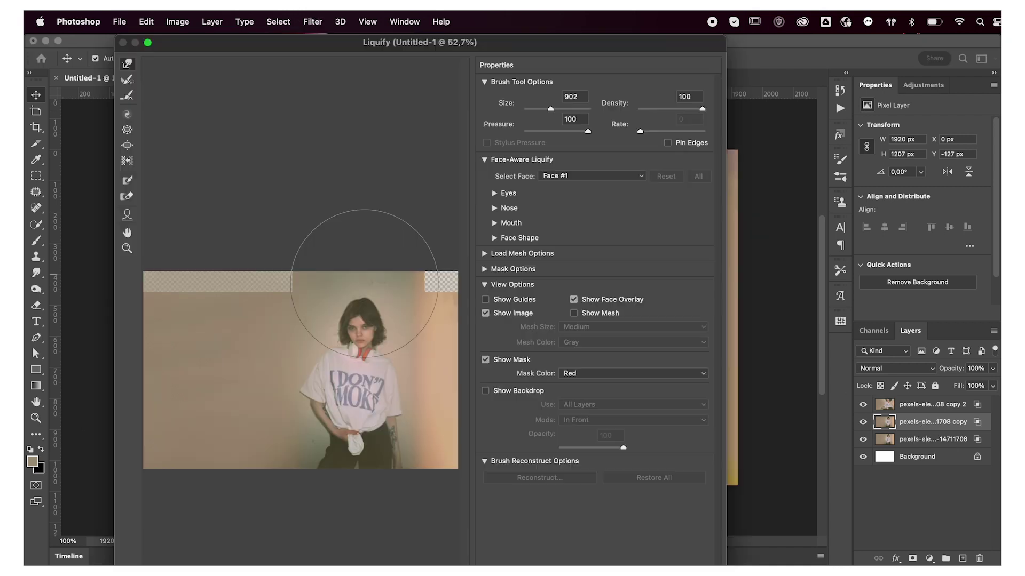
pyautogui.moveTo(299, 435); pyautogui.dragTo(224, 457)
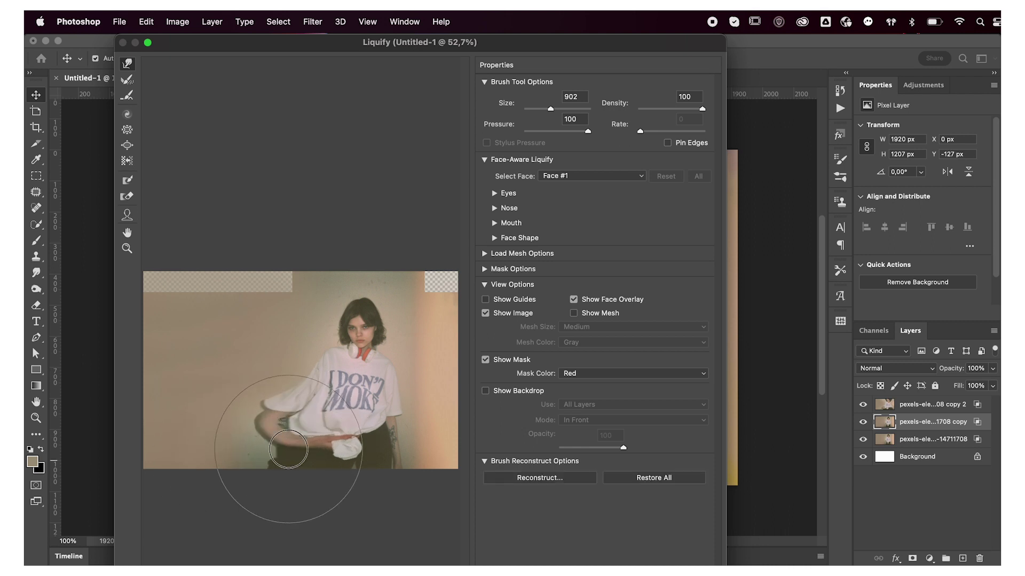
pyautogui.moveTo(274, 435); pyautogui.dragTo(152, 441)
pyautogui.moveTo(311, 429); pyautogui.dragTo(433, 424)
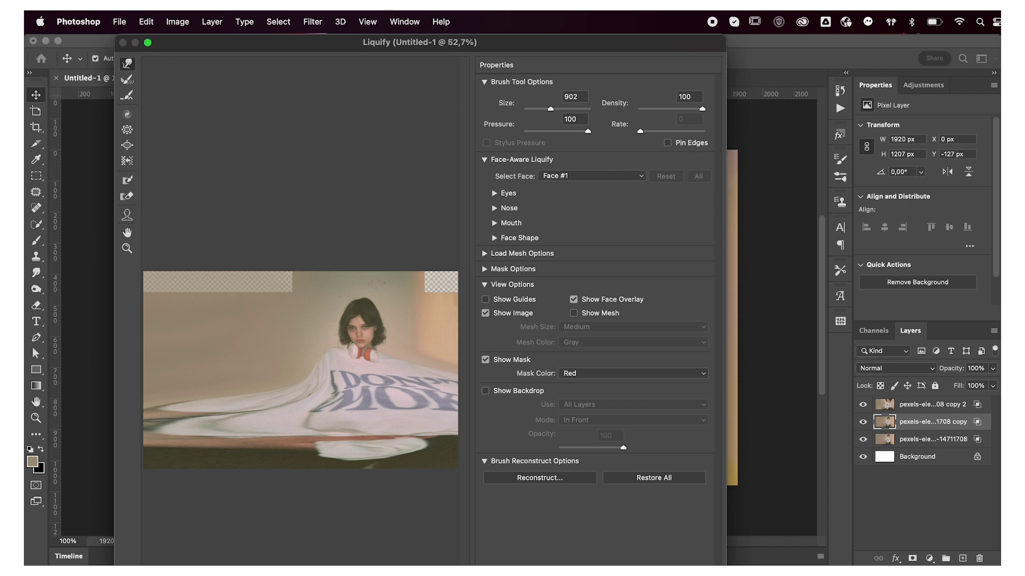
pyautogui.press('Return')
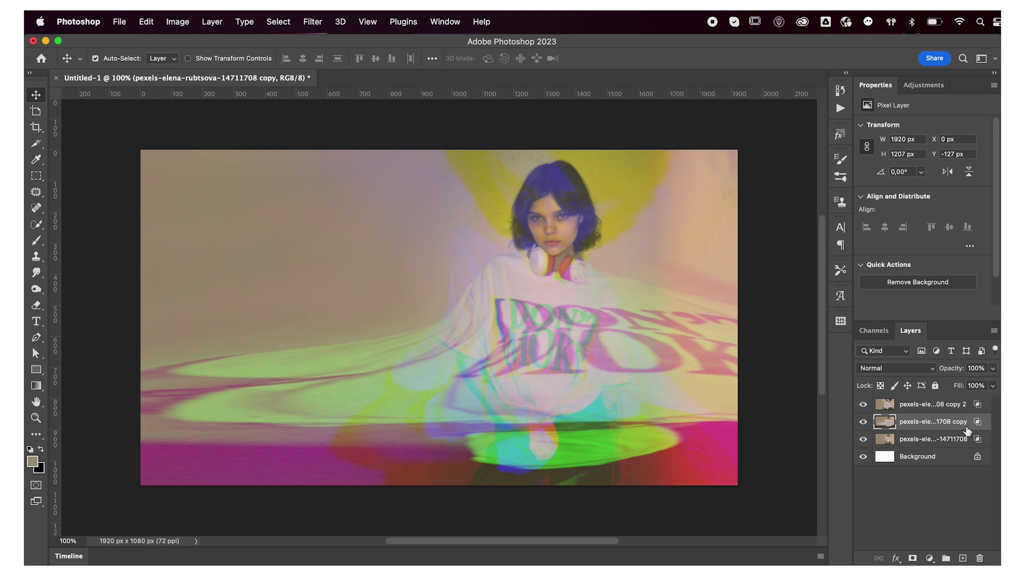
# Forward-warp the red layer's shirt into wavy leftward streaks, undoing one stroke, and apply.
pyautogui.click(939, 443)
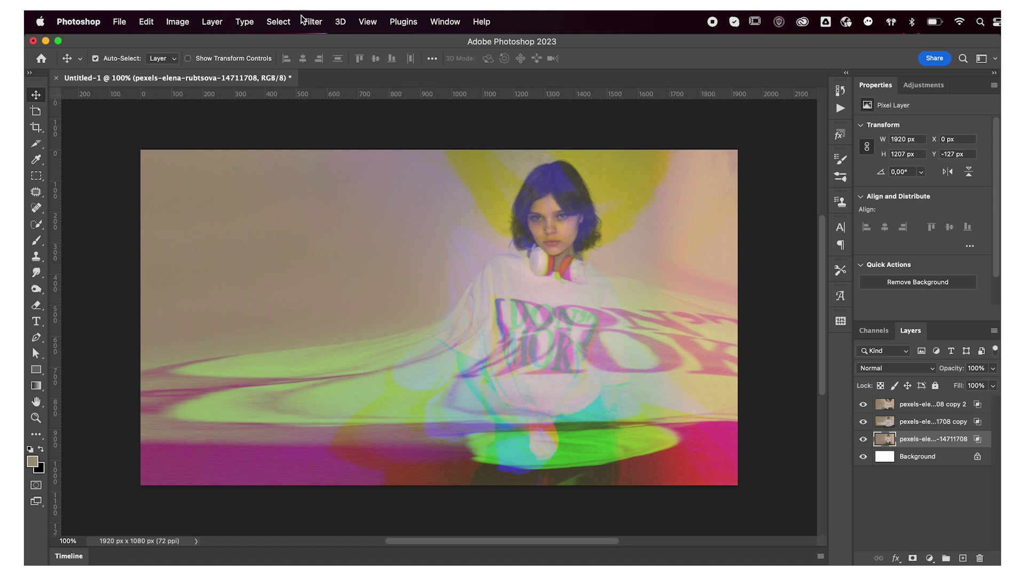
pyautogui.click(309, 22)
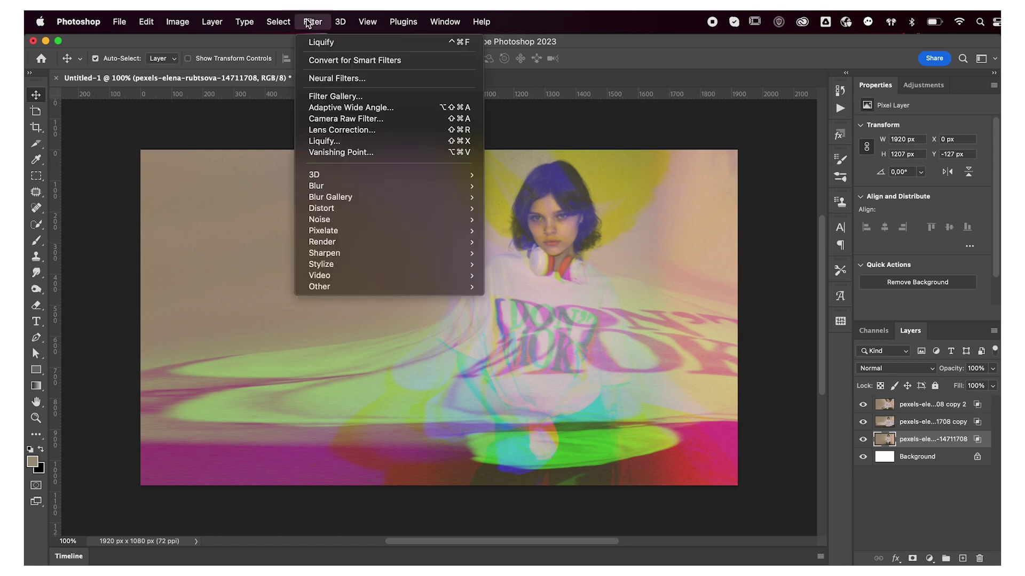
pyautogui.click(363, 144)
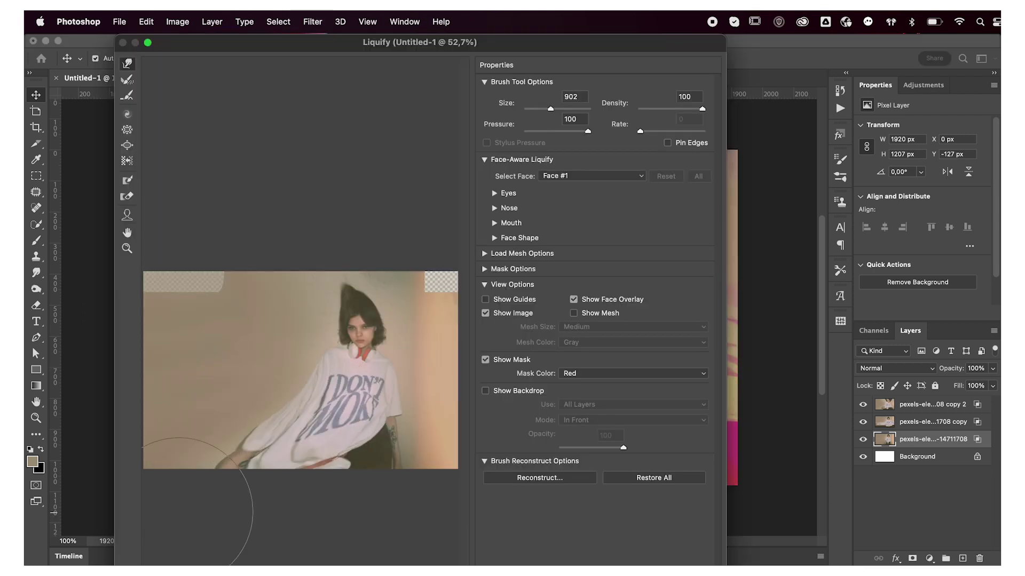
pyautogui.moveTo(179, 513); pyautogui.dragTo(457, 397)
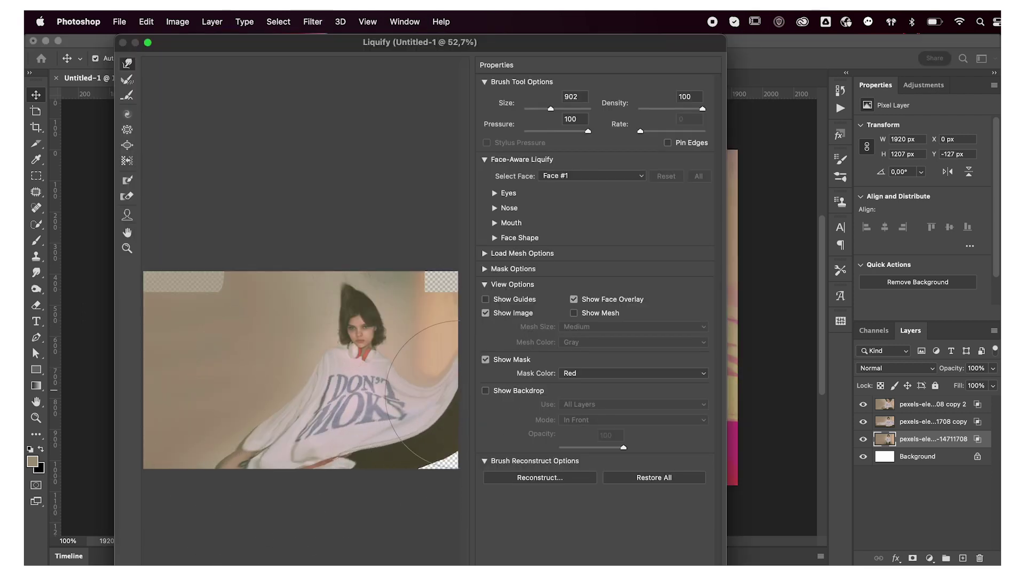
pyautogui.press('super+z')
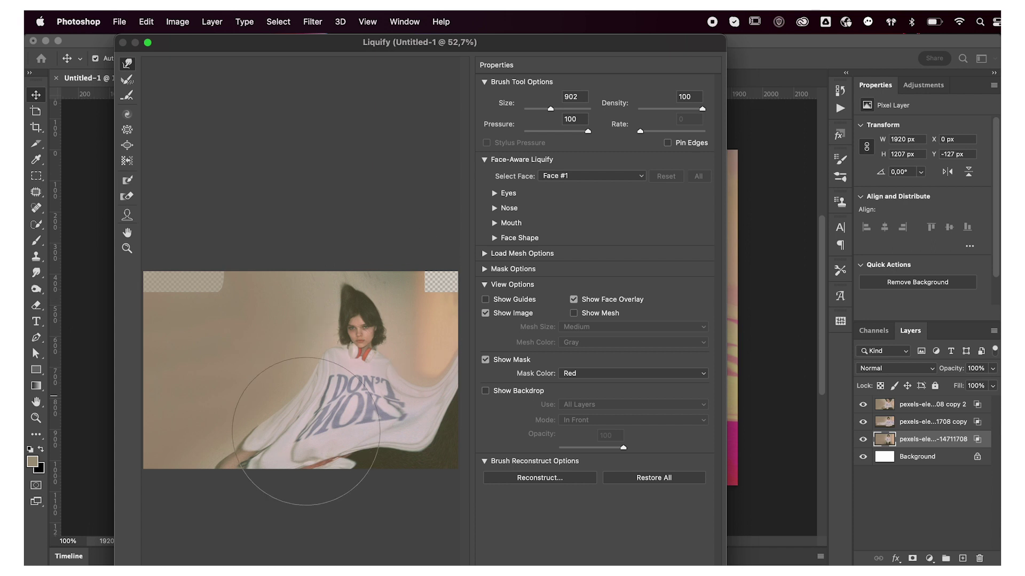
pyautogui.moveTo(305, 432); pyautogui.dragTo(155, 401)
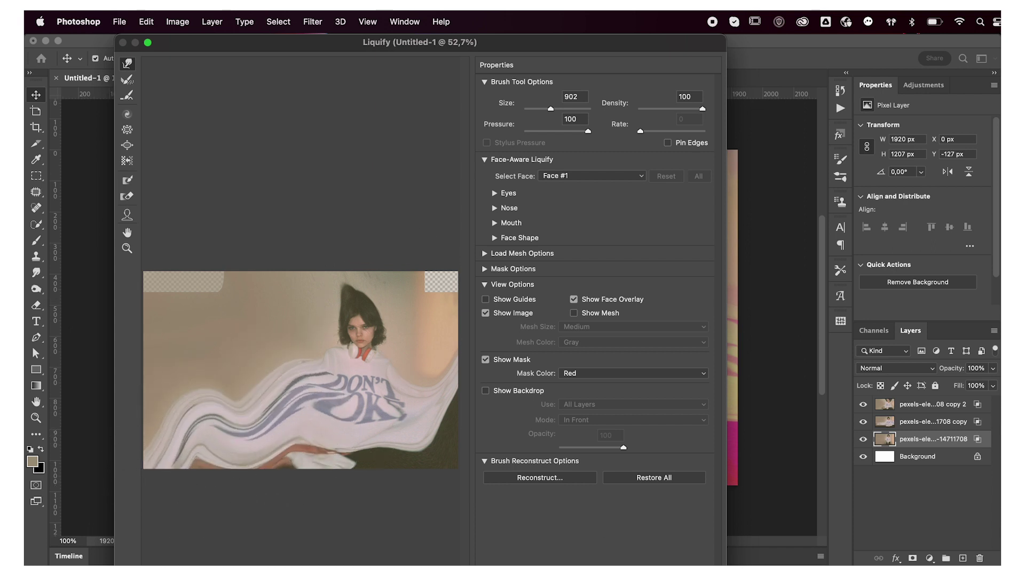
pyautogui.press('Return')
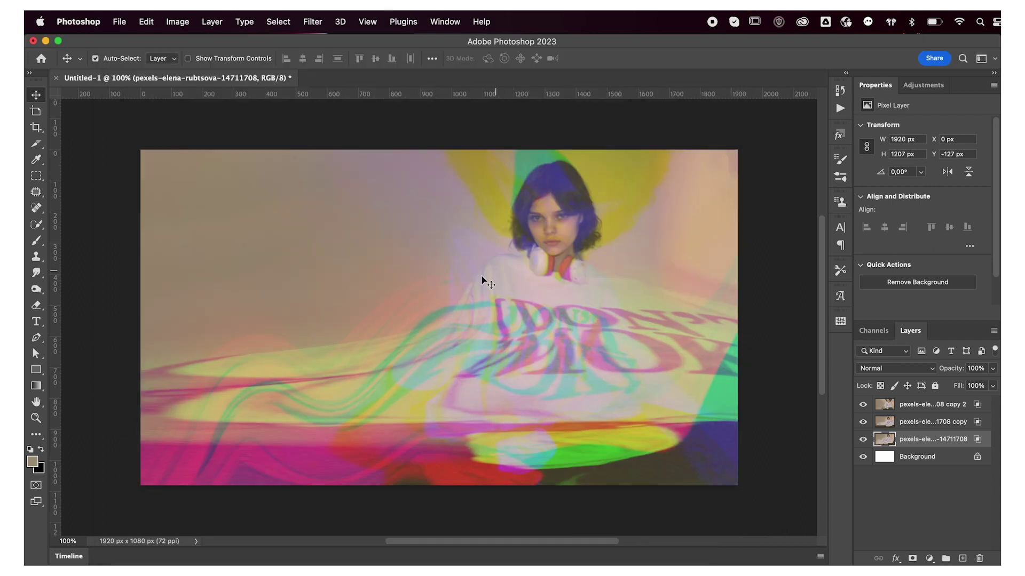